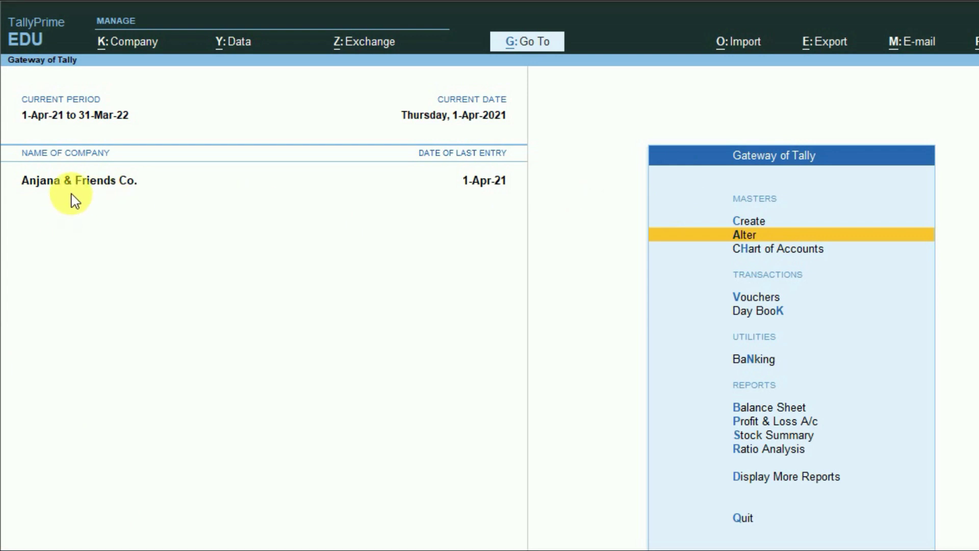
Review the existing ledgers and stock groups of Anjana & Friends Co. in the master alteration lists
{"action": "left_click", "coordinate": [753, 238]}
{"action": "key", "text": "Down"}
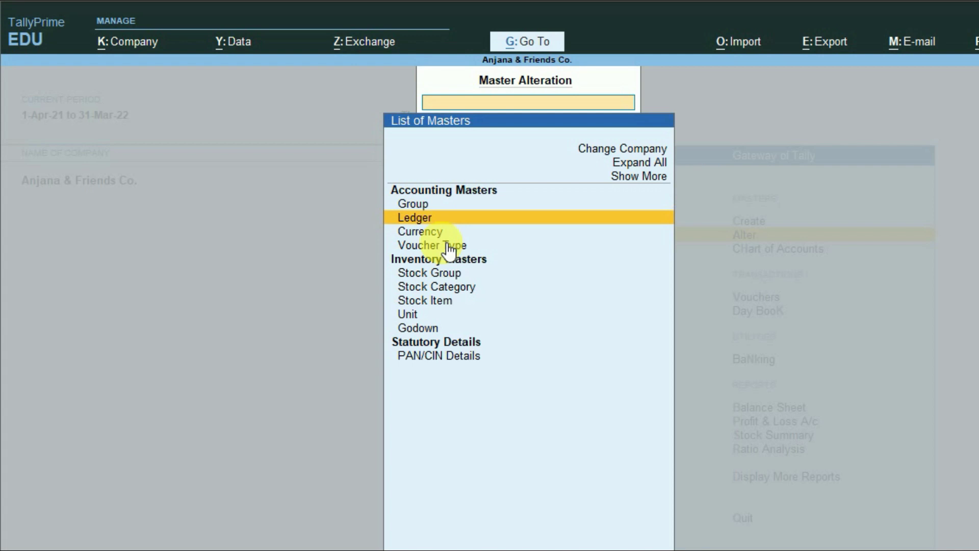
{"action": "key", "text": "Return"}
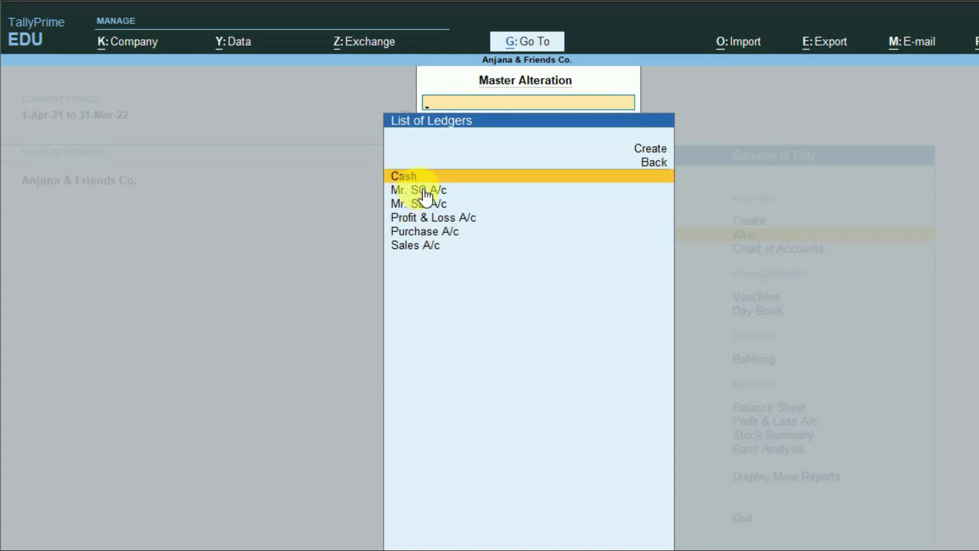
{"action": "key", "text": "Escape"}
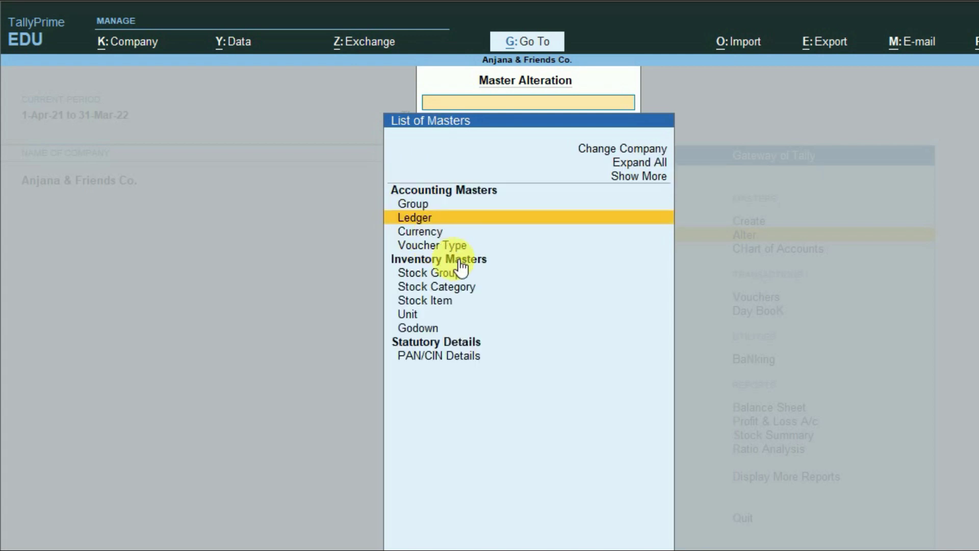
{"action": "key", "text": "Down"}
{"action": "key", "text": "Down"}
{"action": "key", "text": "Down"}
{"action": "key", "text": "Down"}
{"action": "key", "text": "Down"}
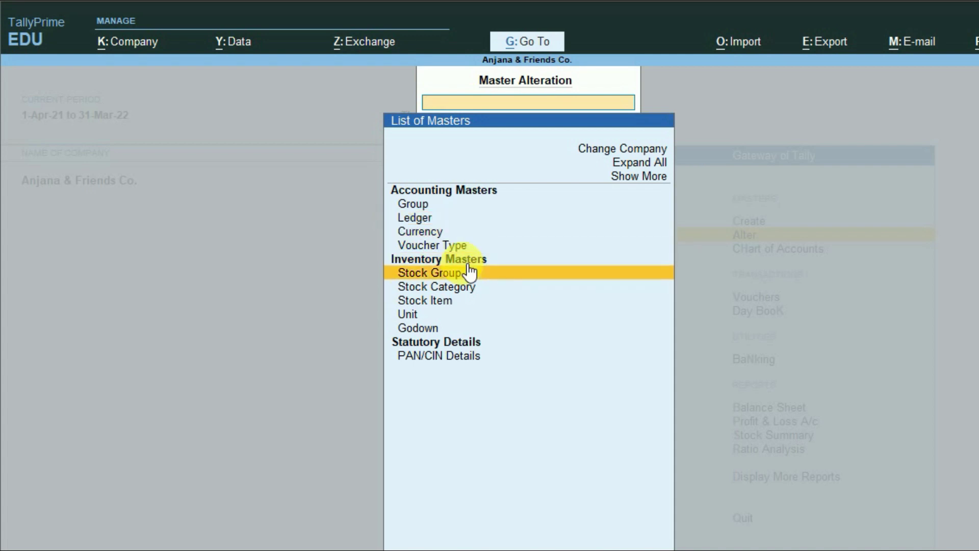
{"action": "key", "text": "Return"}
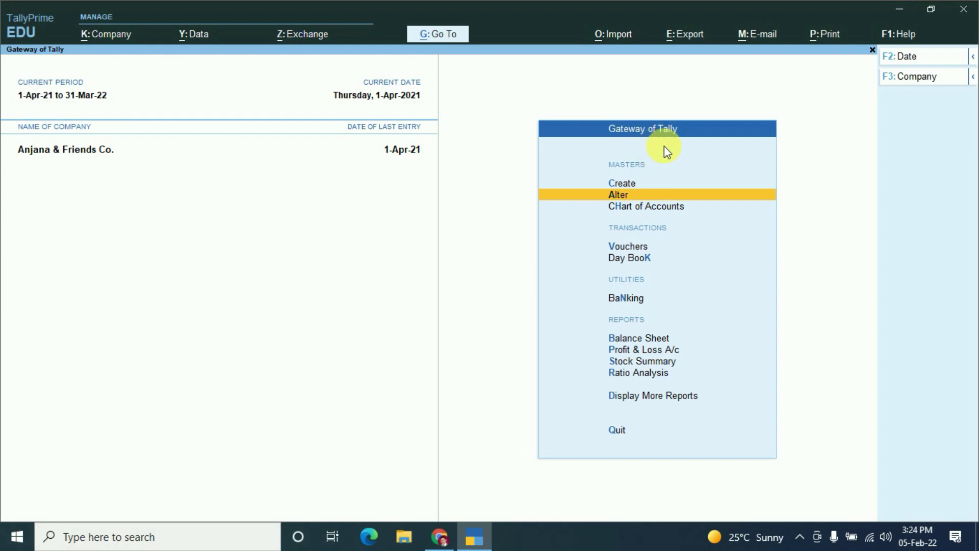
Start exporting the company's masters and open the export configuration
{"action": "key", "text": "alt"}
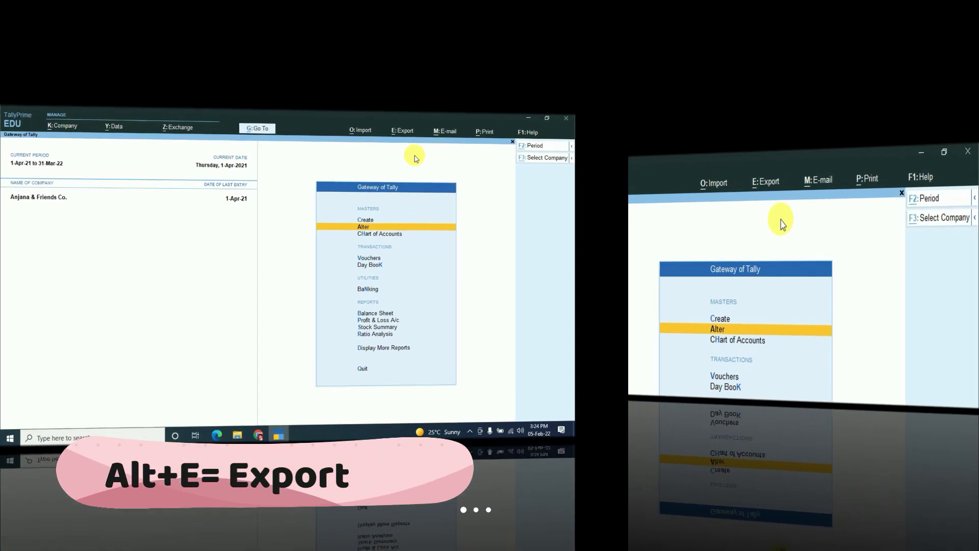
{"action": "key", "text": "alt+e"}
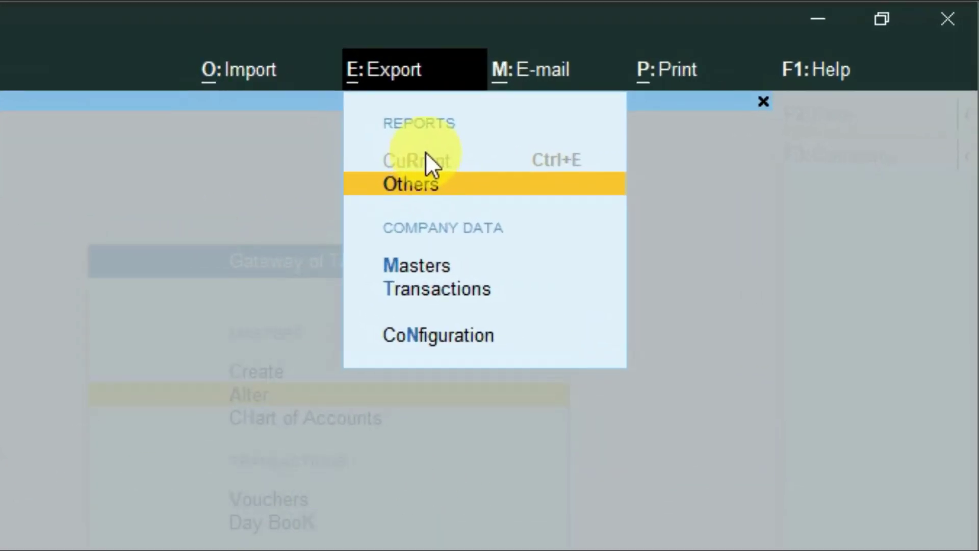
{"action": "left_click", "coordinate": [427, 276]}
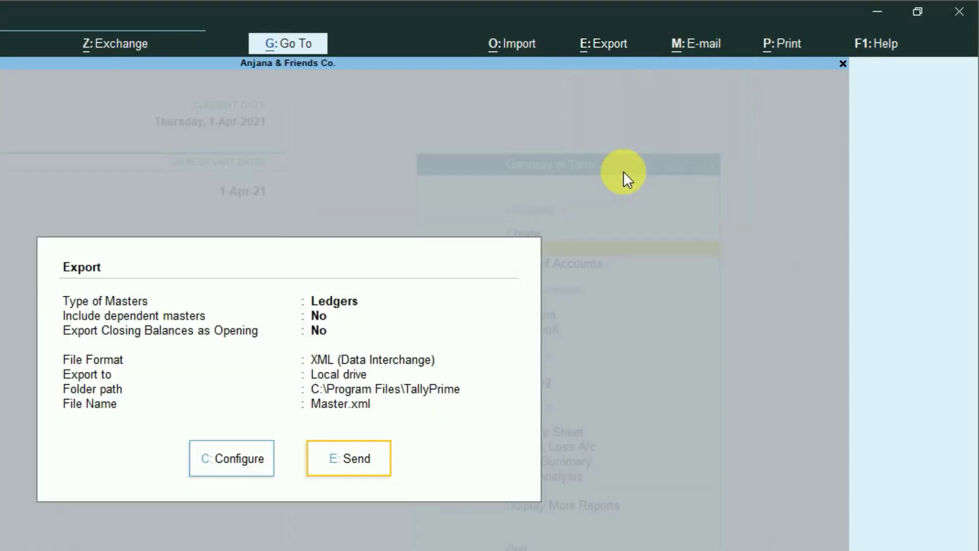
{"action": "left_click", "coordinate": [216, 476]}
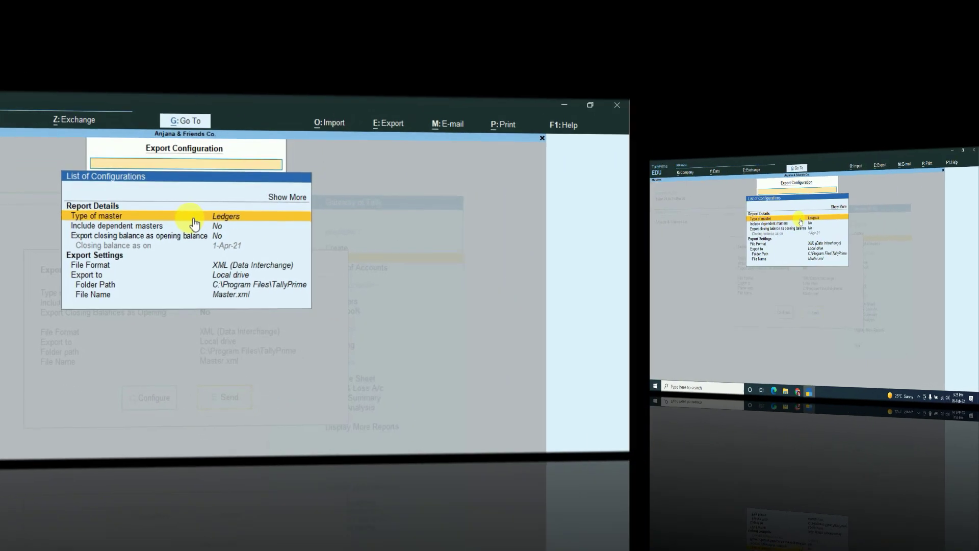
Set the type of master for the export to All Masters
{"action": "key", "text": "Up"}
{"action": "key", "text": "Up"}
{"action": "key", "text": "Up"}
{"action": "key", "text": "Up"}
{"action": "key", "text": "Up"}
{"action": "key", "text": "Up"}
{"action": "key", "text": "Up"}
{"action": "key", "text": "Up"}
{"action": "key", "text": "Up"}
{"action": "key", "text": "Up"}
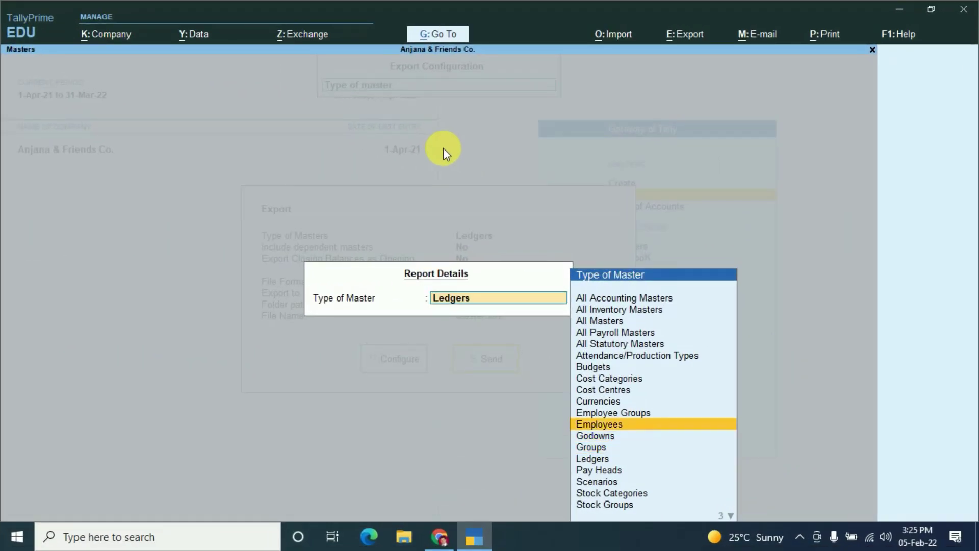
{"action": "key", "text": "Up"}
{"action": "key", "text": "Up"}
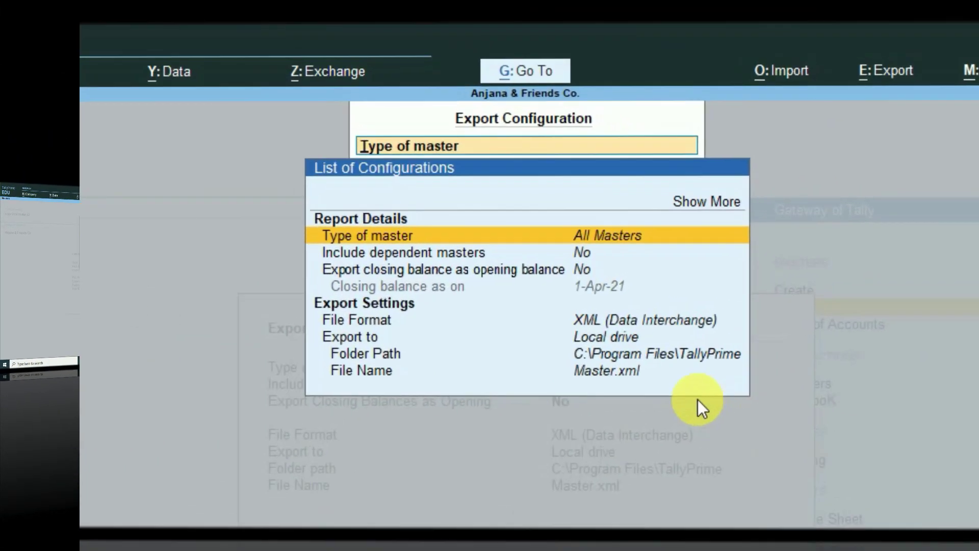
Include dependent masters in the export and keep exporting closing balance as opening balance at No
{"action": "key", "text": "Down"}
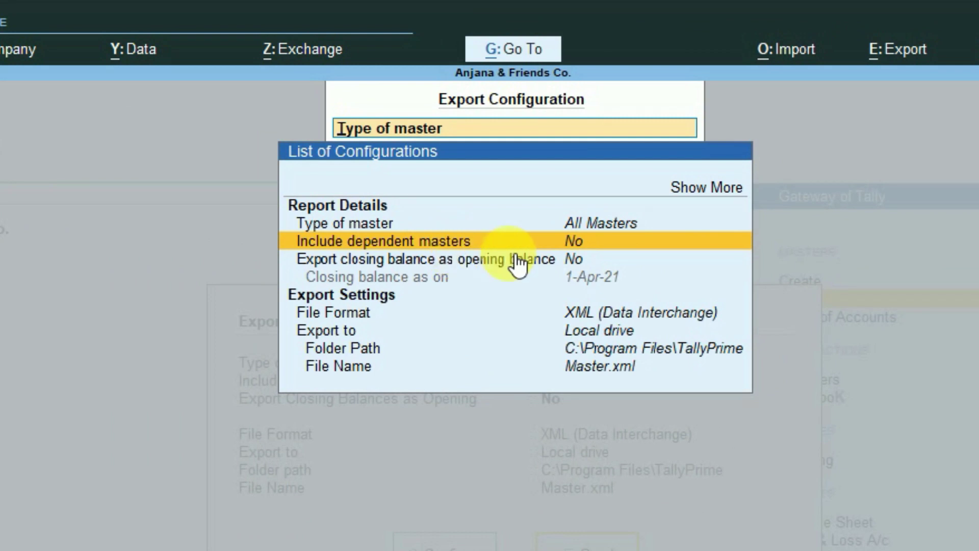
{"action": "left_click", "coordinate": [582, 244]}
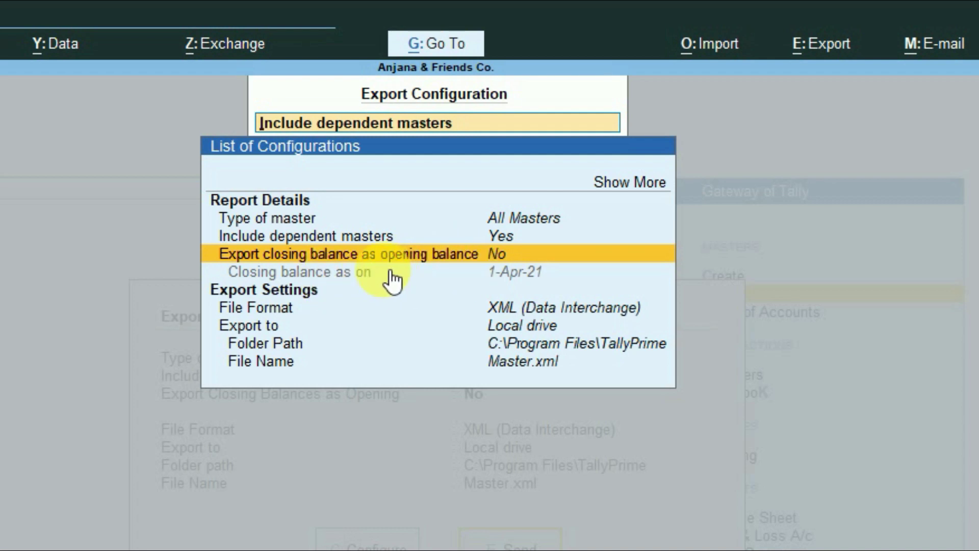
{"action": "left_click", "coordinate": [508, 257]}
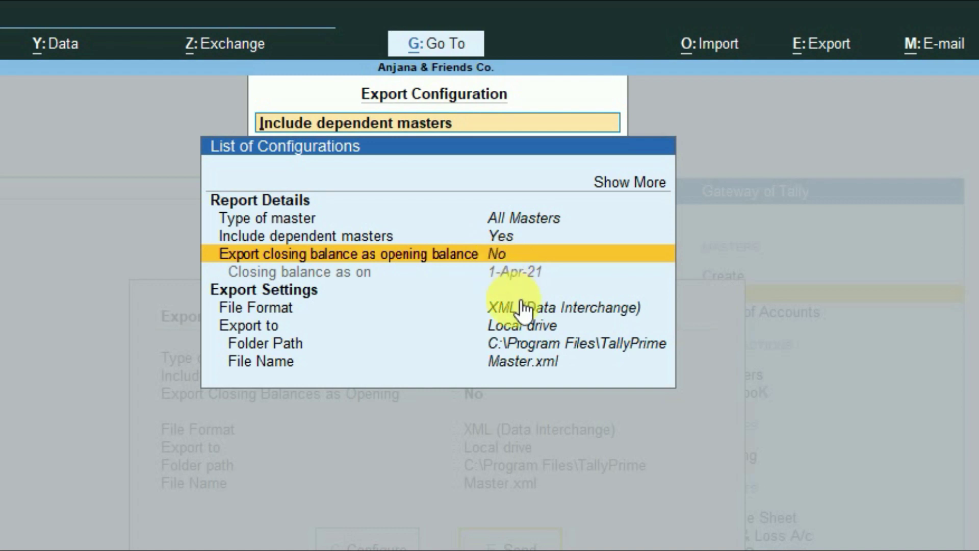
{"action": "key", "text": "Return"}
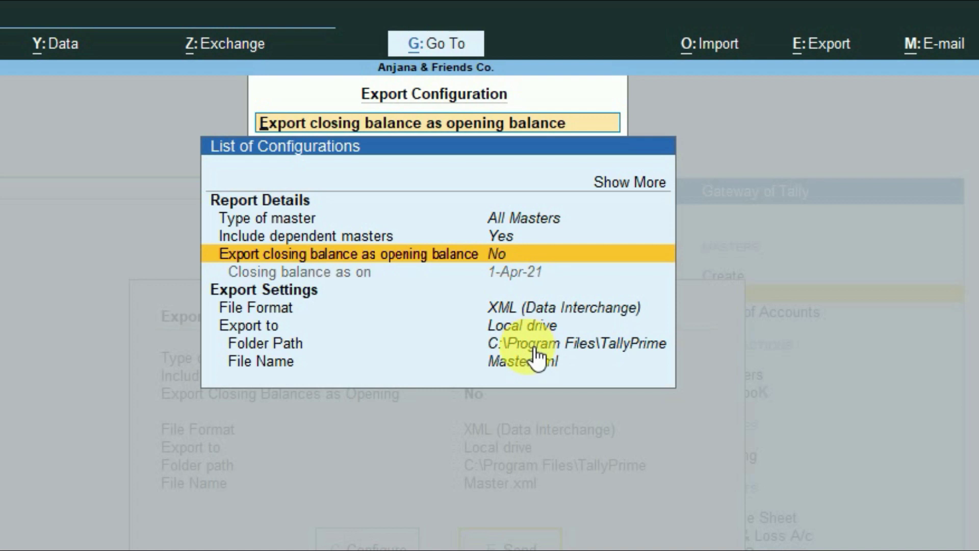
Set the export folder path to D:\Practice
{"action": "key", "text": "Down"}
{"action": "key", "text": "Down"}
{"action": "key", "text": "Down"}
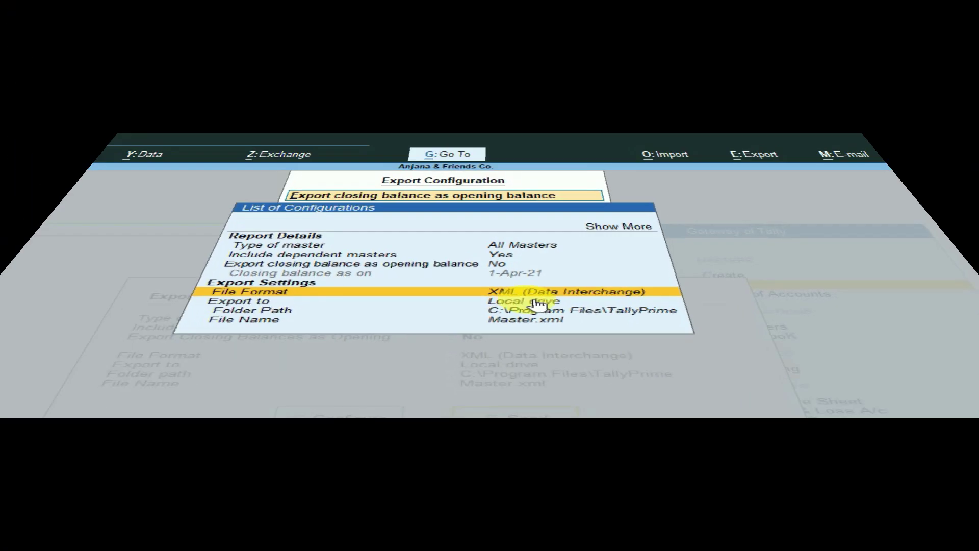
{"action": "key", "text": "Down"}
{"action": "key", "text": "Down"}
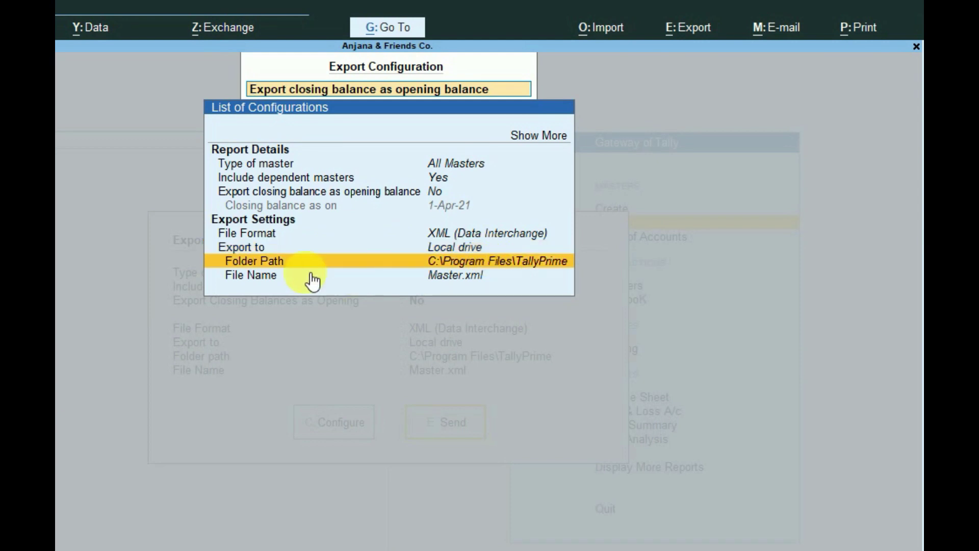
{"action": "left_click", "coordinate": [466, 266]}
{"action": "key", "text": "Up"}
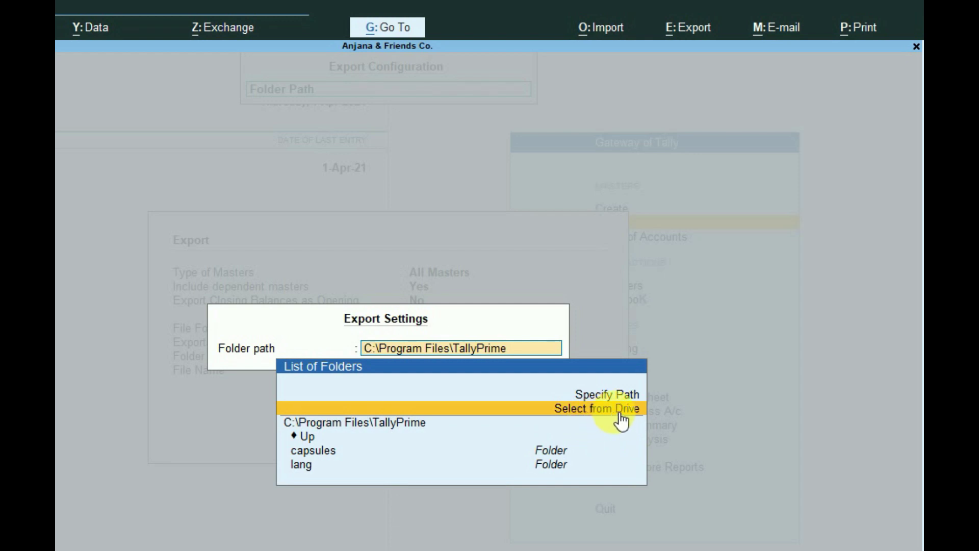
{"action": "left_click", "coordinate": [622, 422]}
{"action": "key", "text": "Down"}
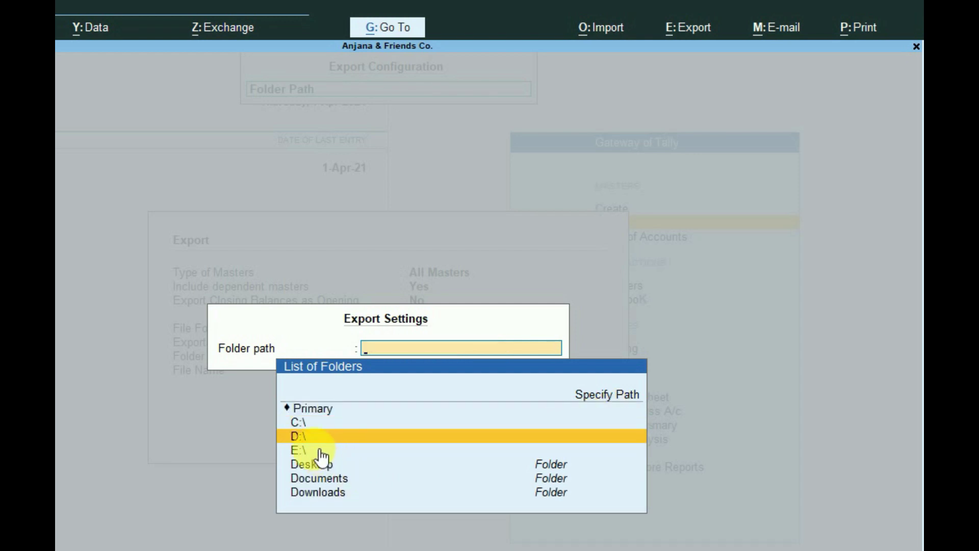
{"action": "left_click", "coordinate": [306, 437]}
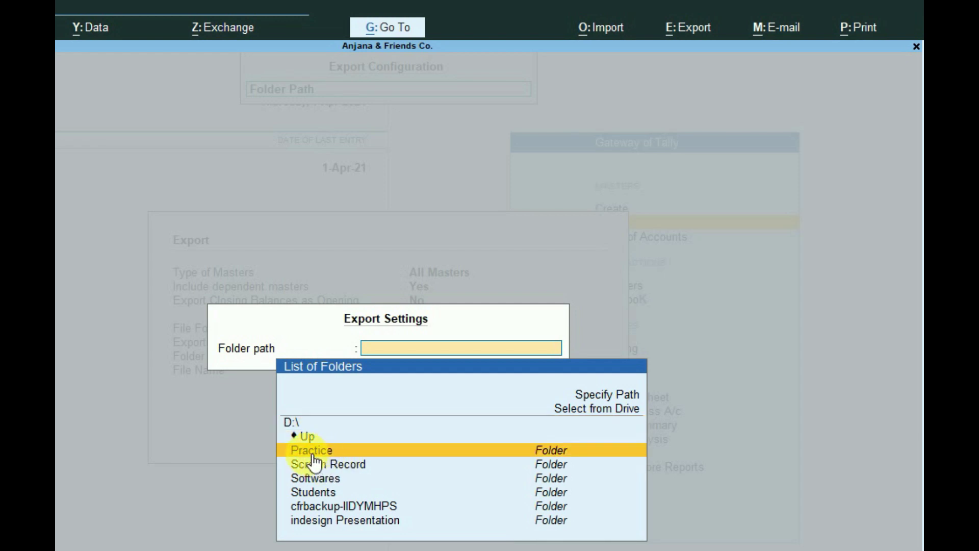
{"action": "left_click", "coordinate": [312, 450]}
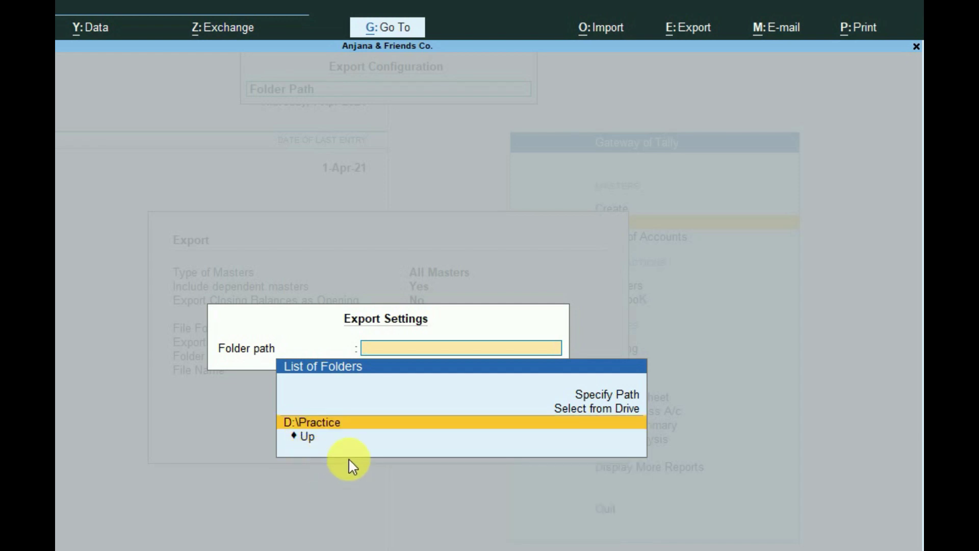
{"action": "key", "text": "Return"}
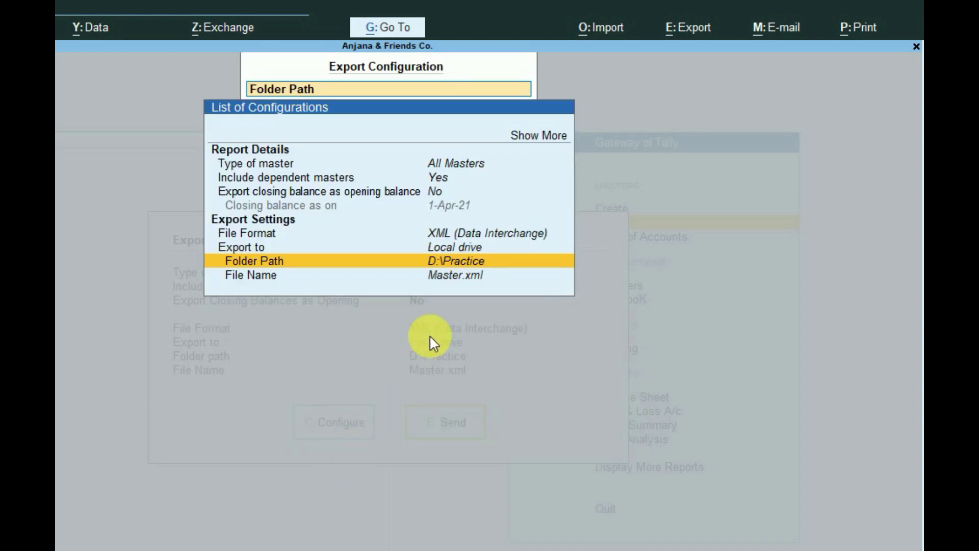
Name the export file Anjana.xml
{"action": "key", "text": "Down"}
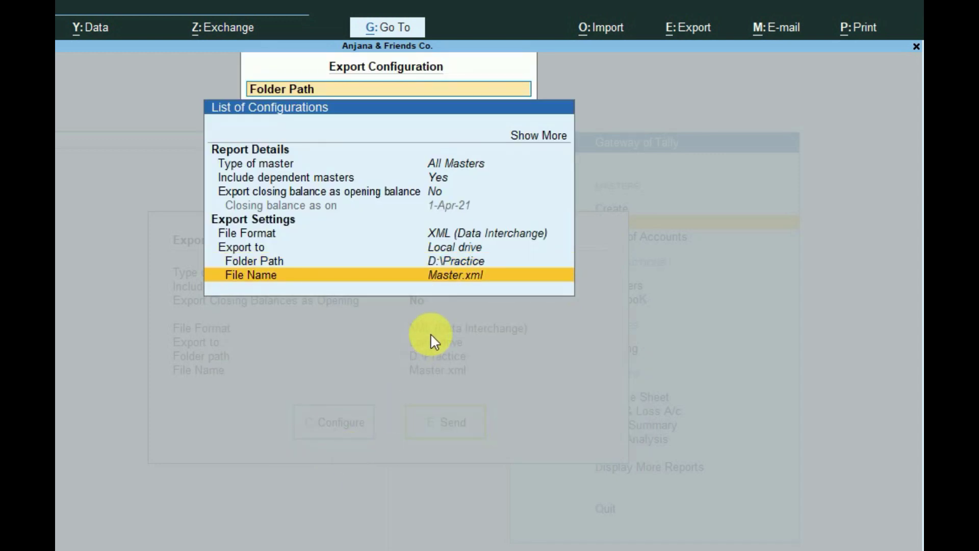
{"action": "key", "text": "Return"}
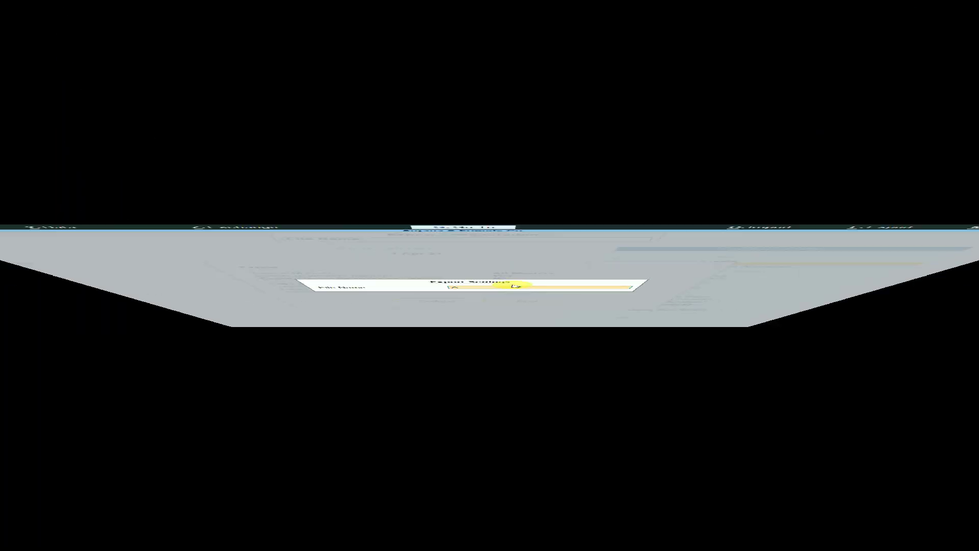
{"action": "type", "text": "Anjana"}
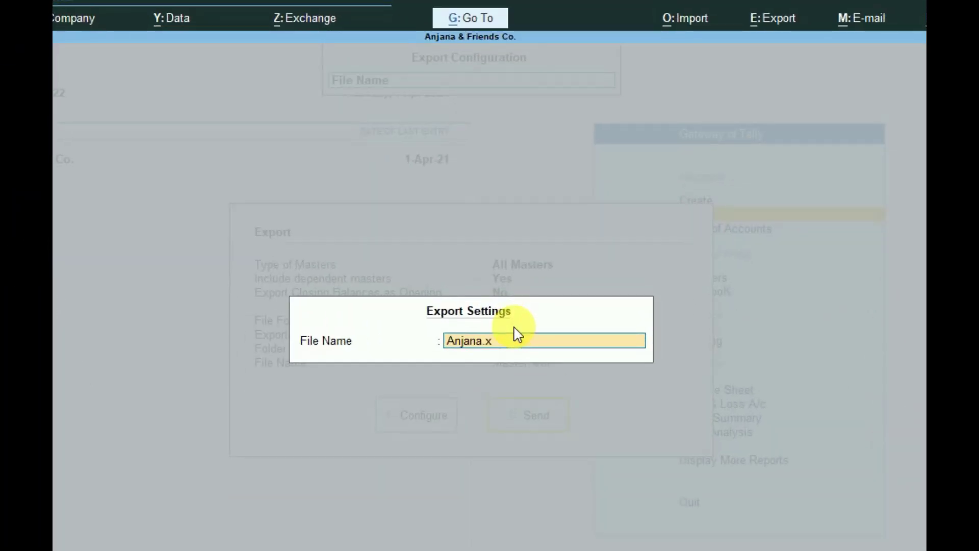
{"action": "key", "text": "Return"}
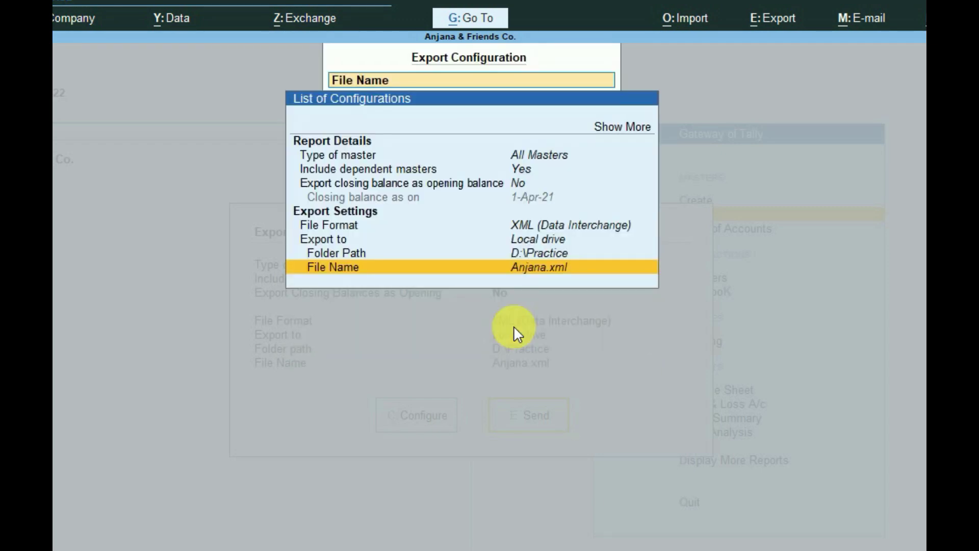
Accept the configuration, export the masters, and check the exported file in the Practice folder
{"action": "key", "text": "ctrl+a"}
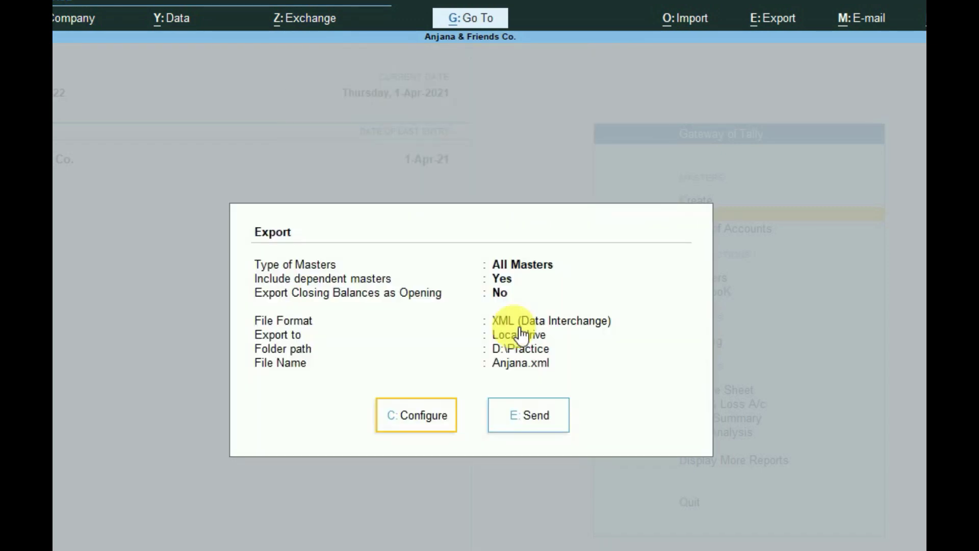
{"action": "key", "text": "Right"}
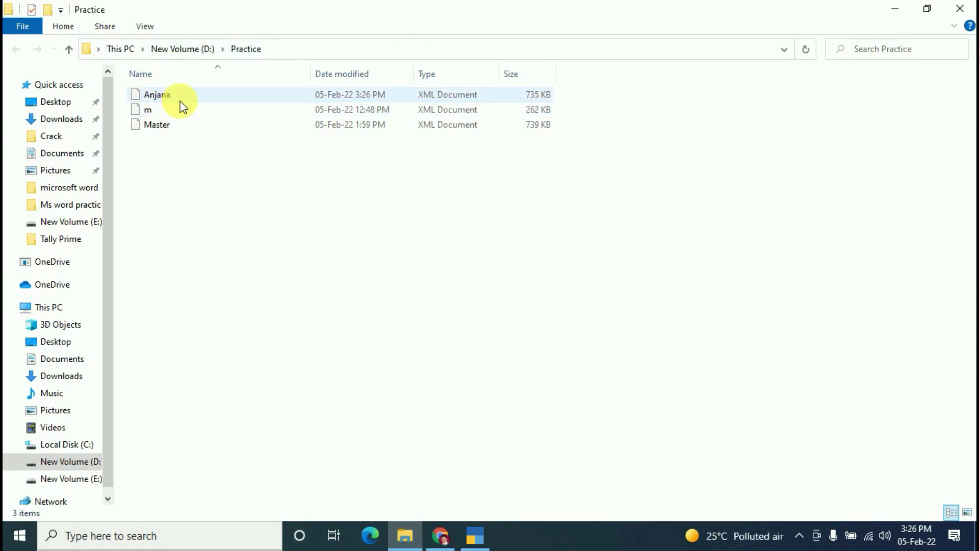
{"action": "left_click", "coordinate": [957, 9]}
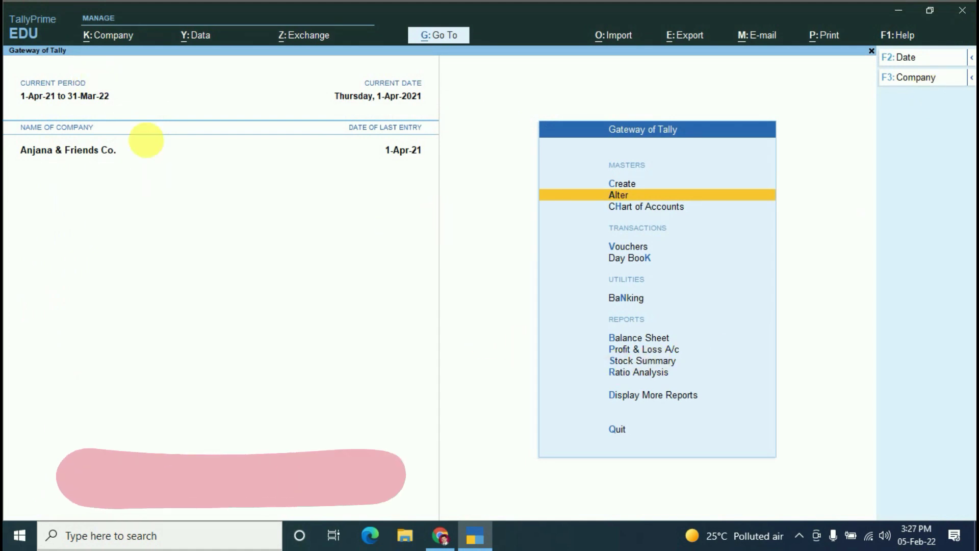
Shut Anjana & Friends Co. and start creating a new company
{"action": "key", "text": "ctrl+F3"}
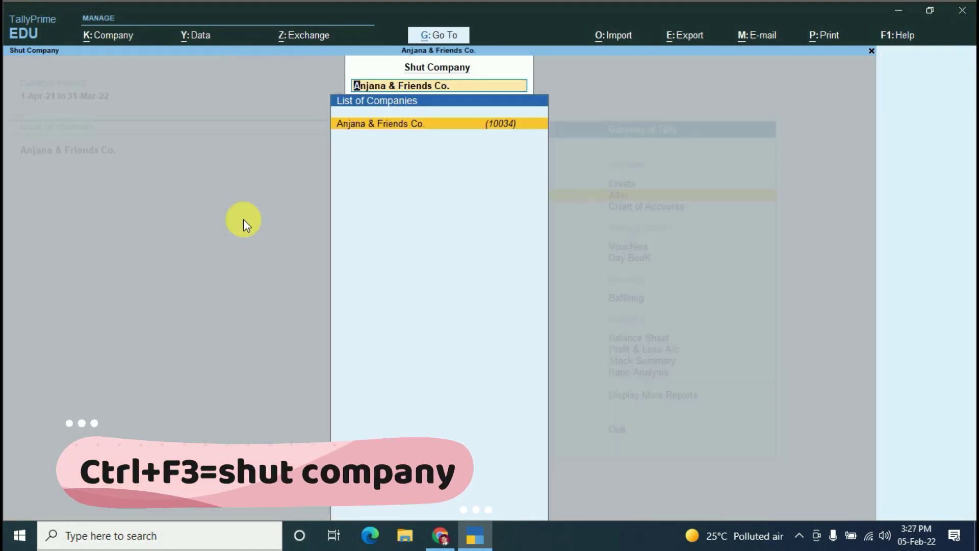
{"action": "key", "text": "Return"}
{"action": "key", "text": "Up"}
{"action": "key", "text": "Up"}
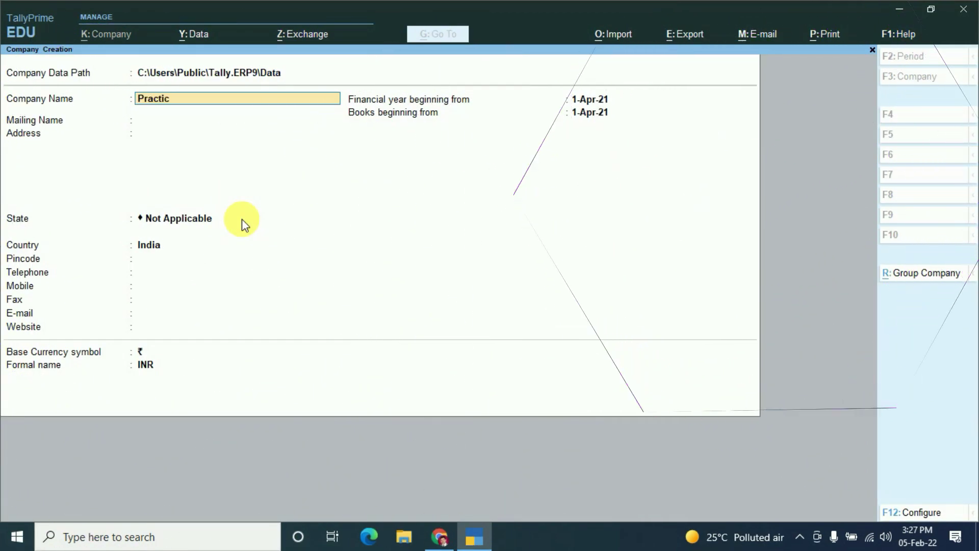
Name the new company Practic Anjana & Friends Co., use the same mailing name, and leave the address blank
{"action": "type", "text": "Anaj"}
{"action": "key", "text": "BackSpace"}
{"action": "key", "text": "BackSpace"}
{"action": "type", "text": "jana & Friends Co."}
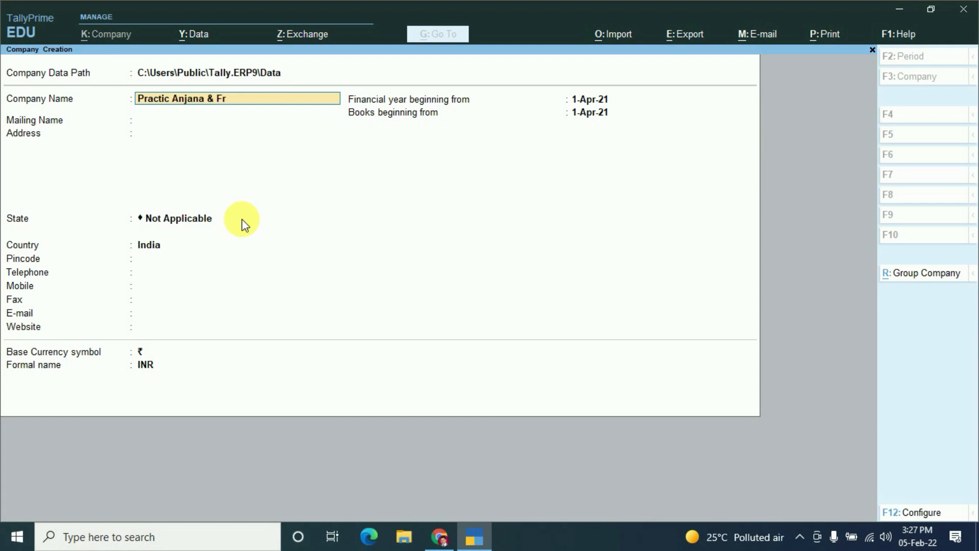
{"action": "key", "text": "Return"}
{"action": "key", "text": "Return"}
{"action": "key", "text": "Return"}
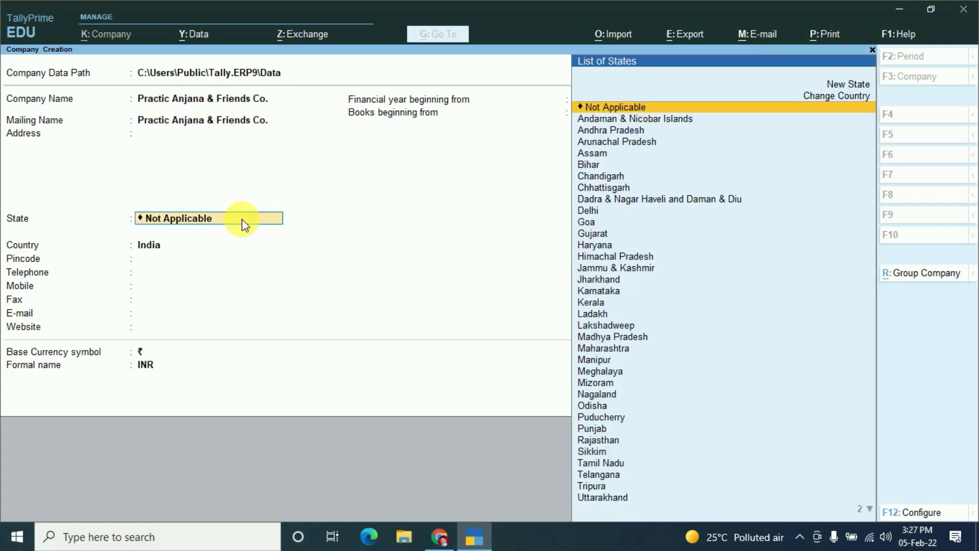
Set the new company's state to Rajasthan and save the company
{"action": "key", "text": "Return"}
{"action": "type", "text": "r"}
{"action": "key", "text": "Return"}
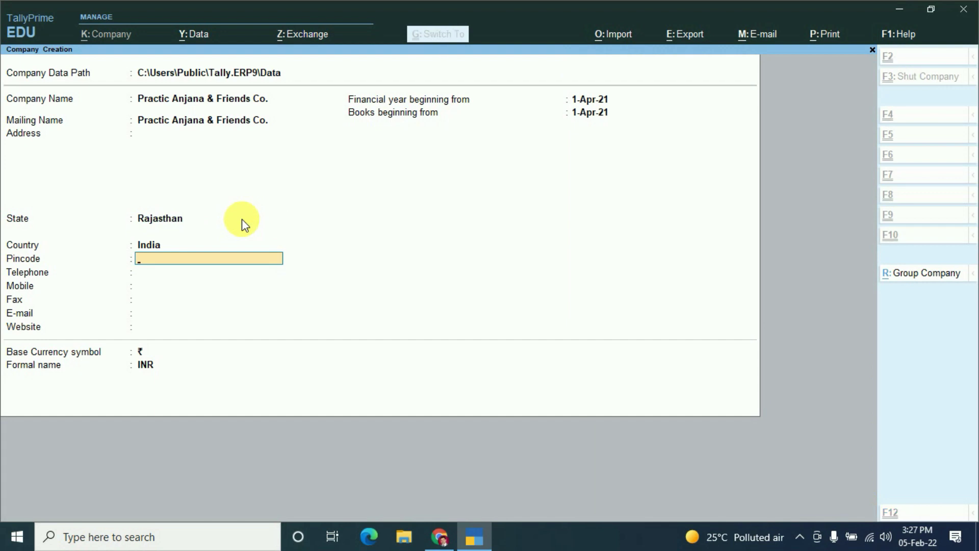
{"action": "key", "text": "ctrl+a"}
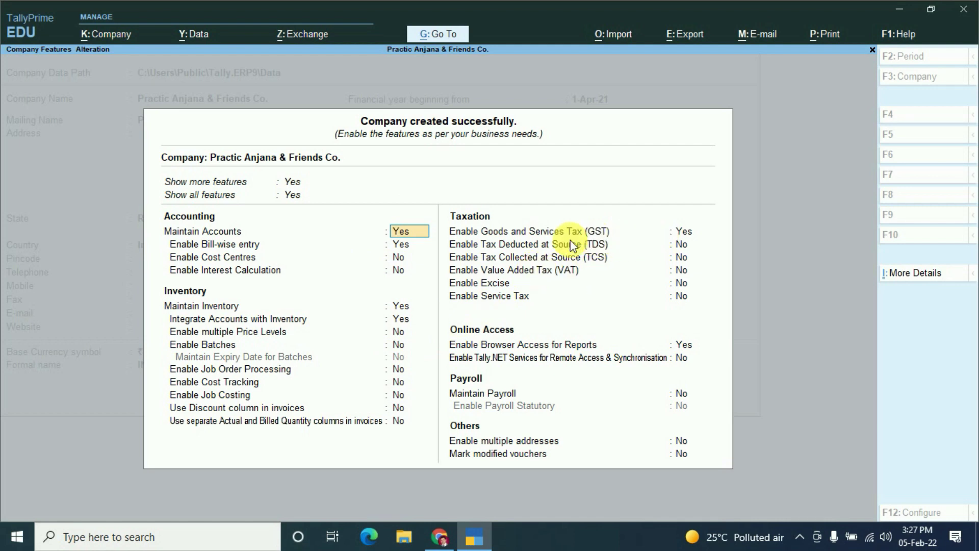
Accept the company features as they are, and check the new company's list of ledgers under master alteration
{"action": "key", "text": "ctrl"}
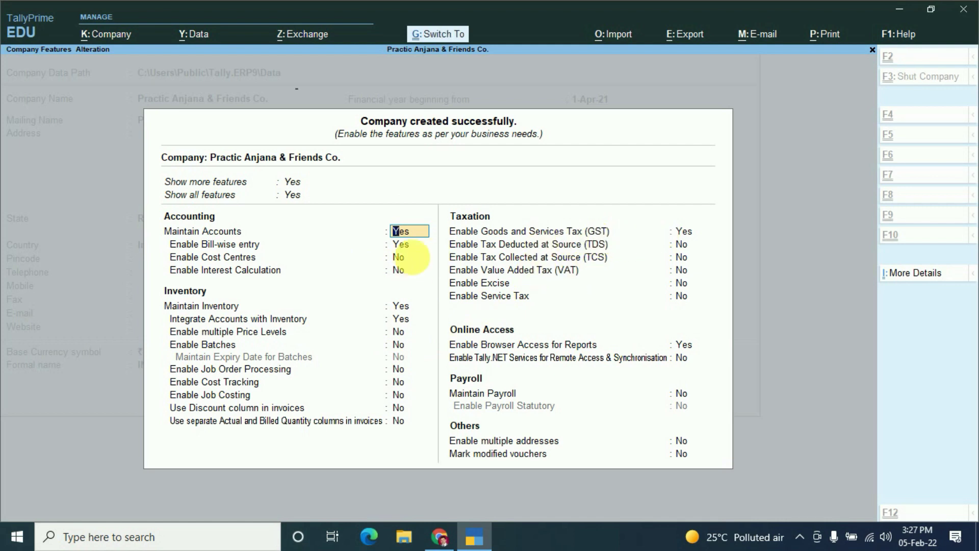
{"action": "key", "text": "ctrl+a"}
{"action": "key", "text": "Down"}
{"action": "key", "text": "Return"}
{"action": "key", "text": "Down"}
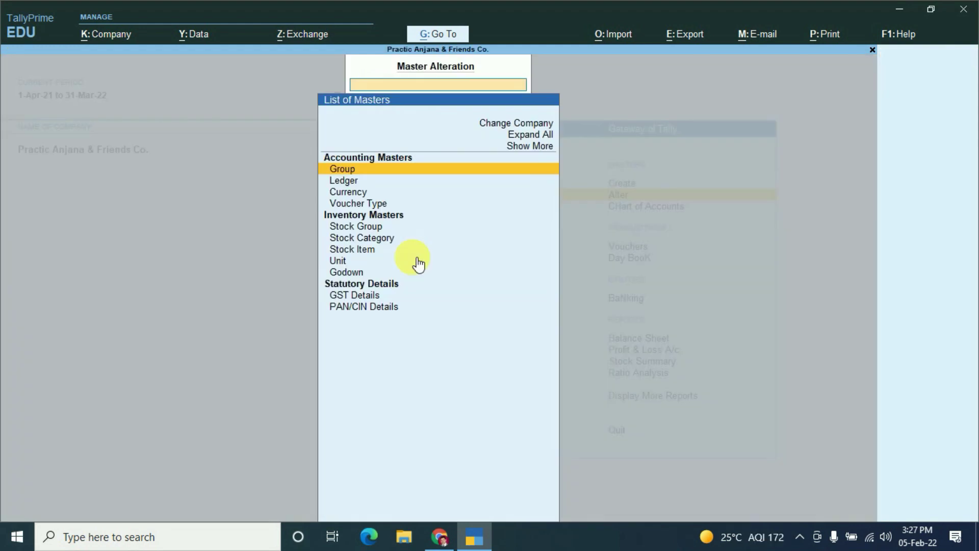
{"action": "key", "text": "Return"}
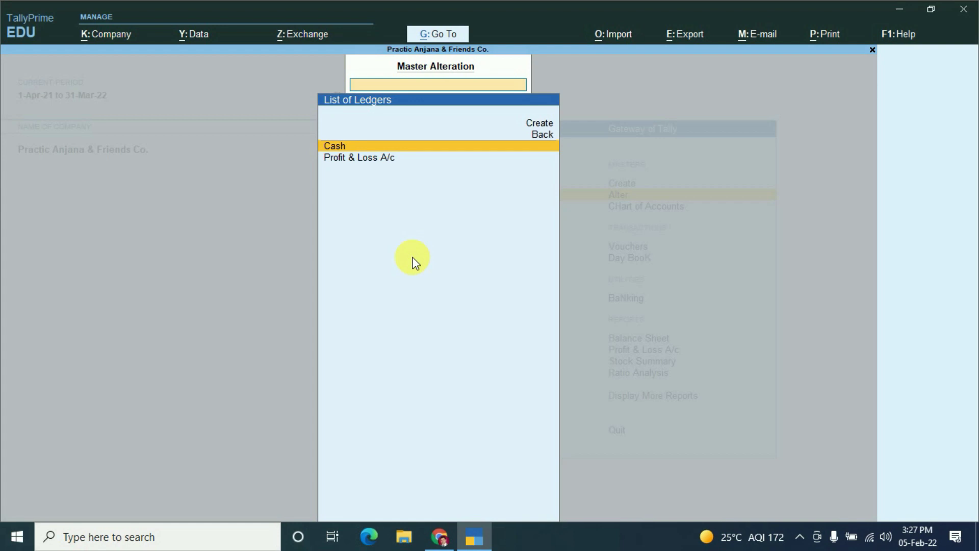
{"action": "key", "text": "Escape"}
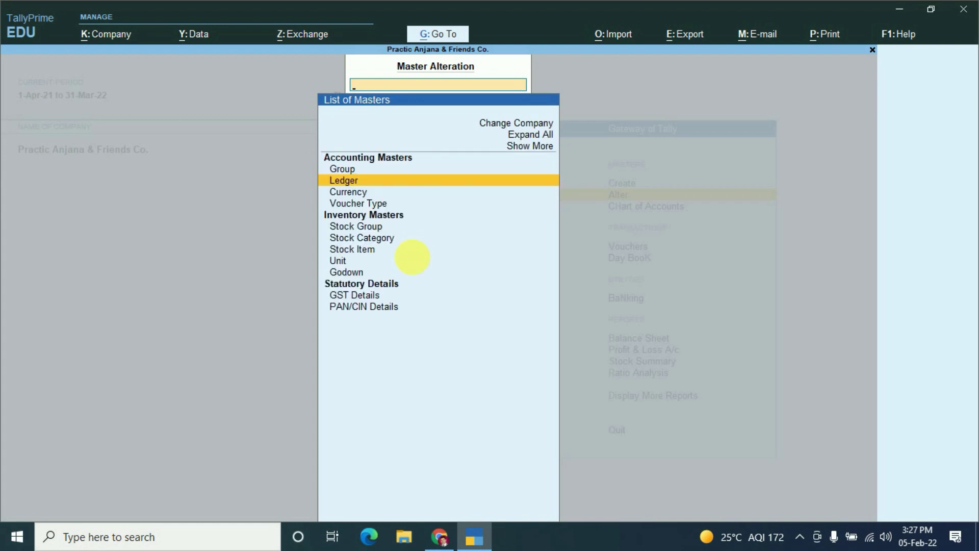
{"action": "key", "text": "Escape"}
Check the new company's list of stock items under master alteration and return to the Gateway of Tally
{"action": "key", "text": "Return"}
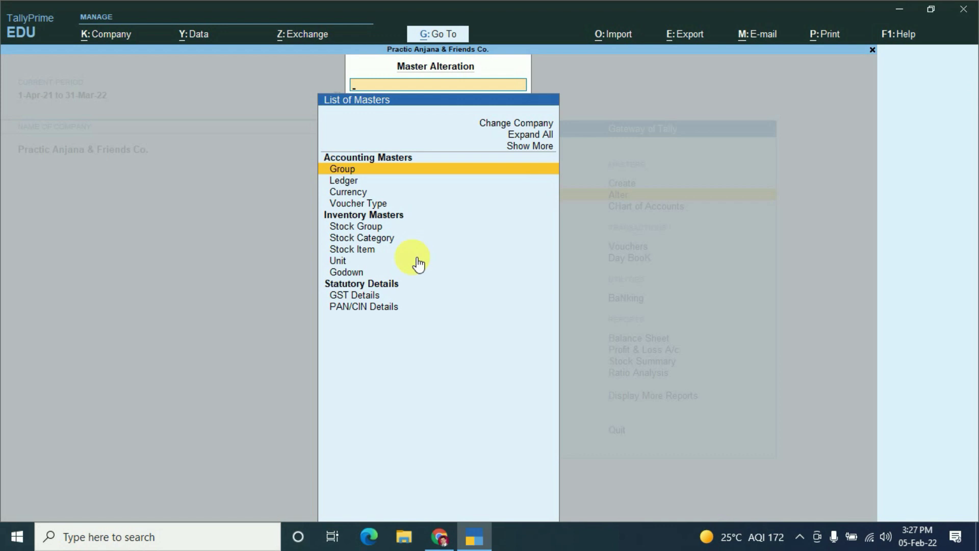
{"action": "key", "text": "Down"}
{"action": "key", "text": "Down"}
{"action": "key", "text": "Down"}
{"action": "key", "text": "Down"}
{"action": "key", "text": "Down"}
{"action": "key", "text": "Down"}
{"action": "key", "text": "Return"}
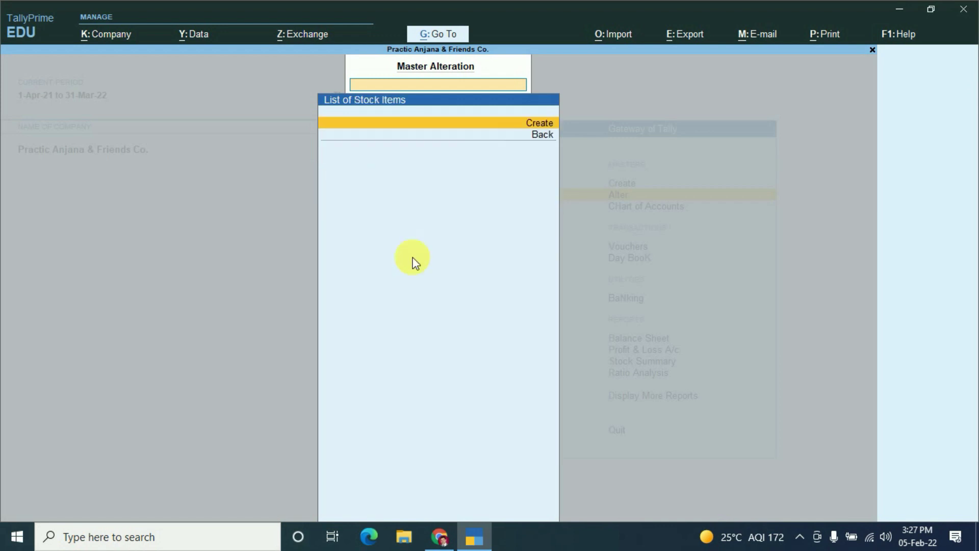
{"action": "key", "text": "Escape"}
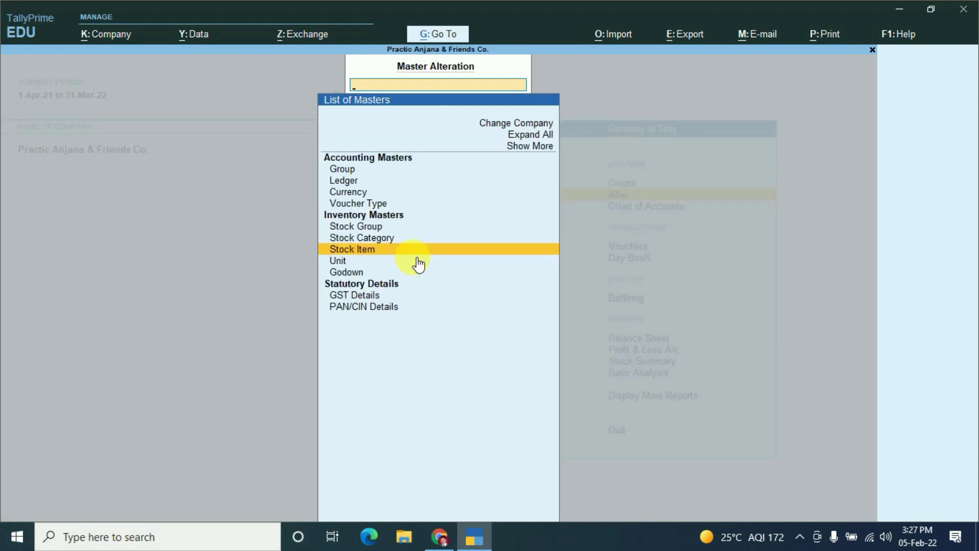
{"action": "key", "text": "Escape"}
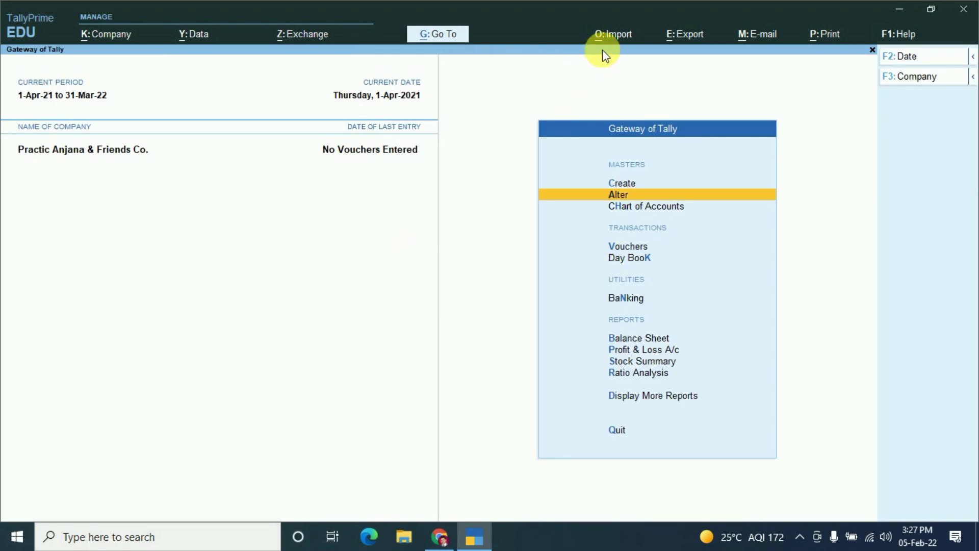
Start a masters import from D:\Practice and choose Anjana.xml as the file to import
{"action": "key", "text": "alt+o"}
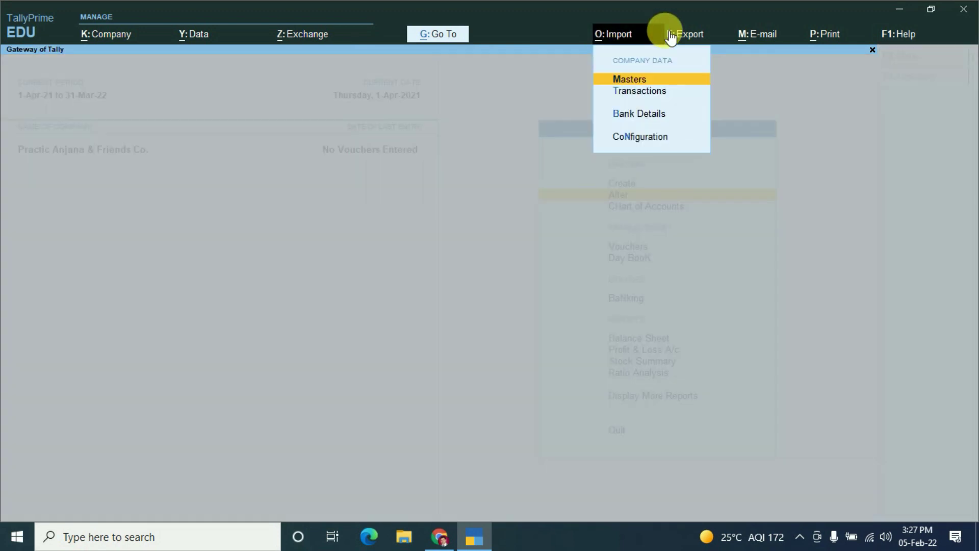
{"action": "key", "text": "Return"}
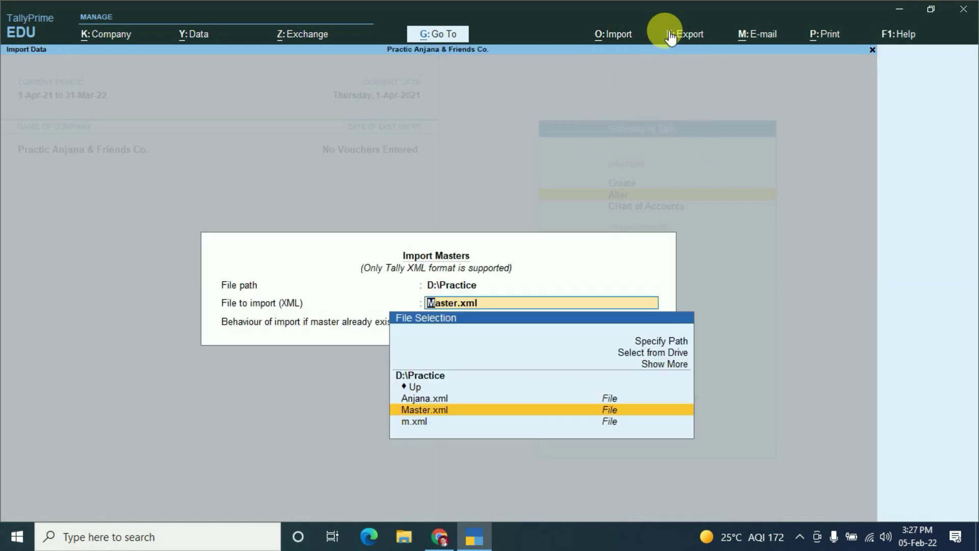
{"action": "key", "text": "Up"}
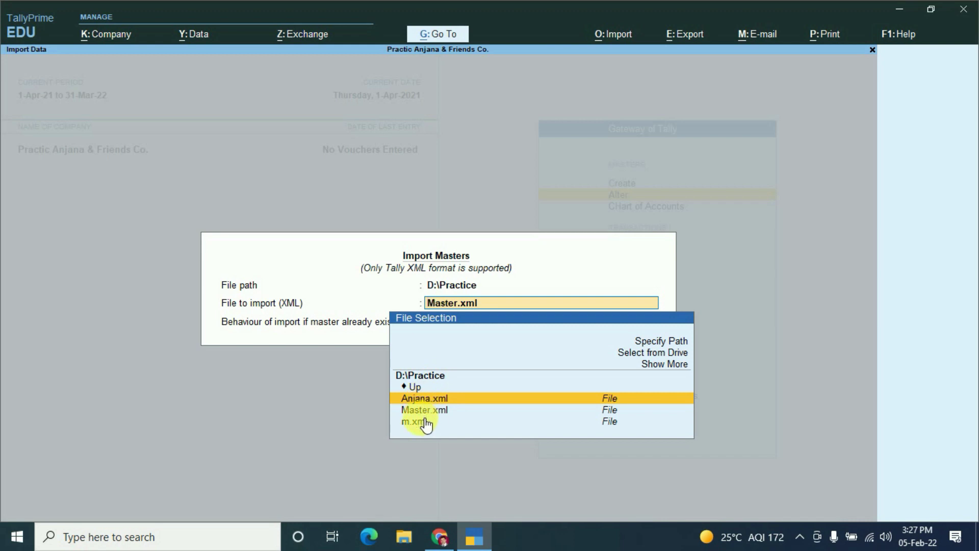
{"action": "left_click", "coordinate": [425, 399]}
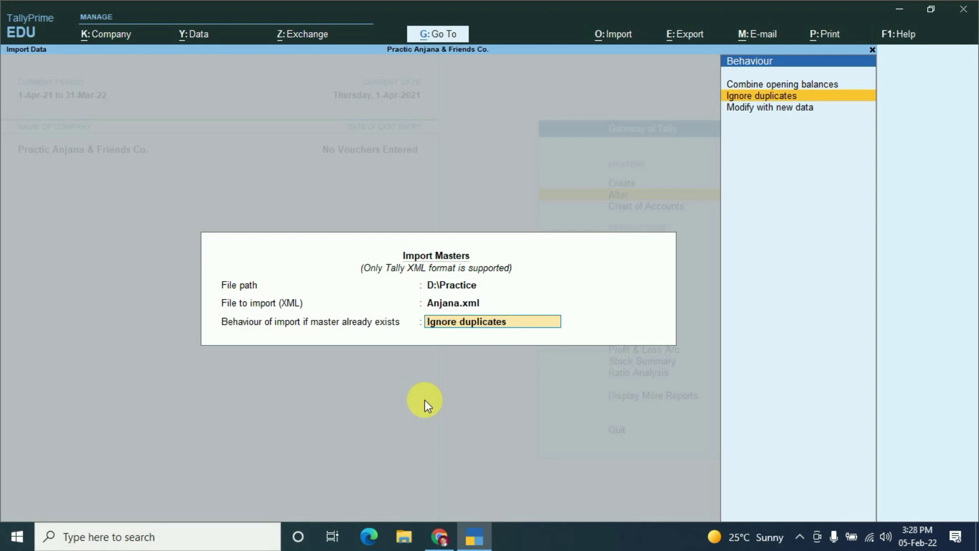
Look through the behaviour options for existing masters, keep Ignore duplicates, and run the import
{"action": "key", "text": "Up"}
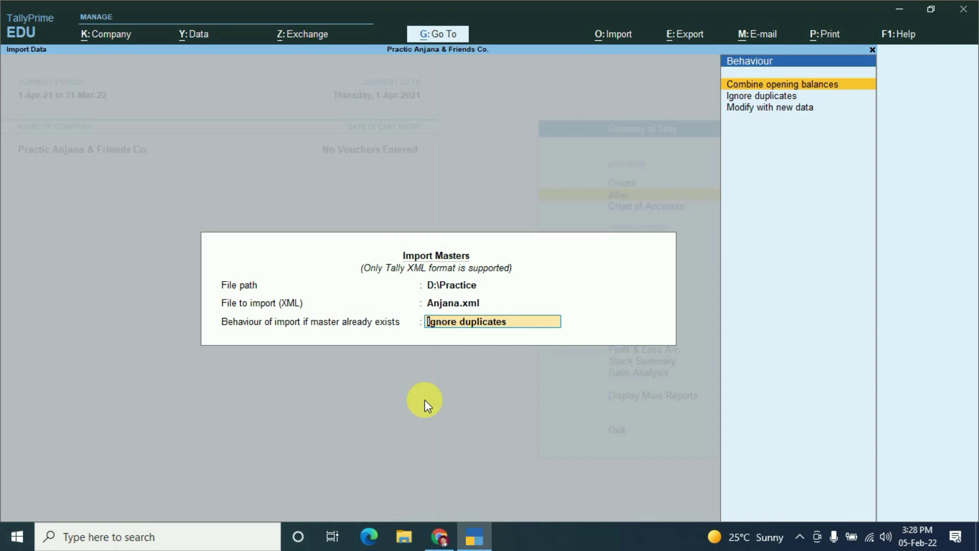
{"action": "key", "text": "Down"}
{"action": "key", "text": "Down"}
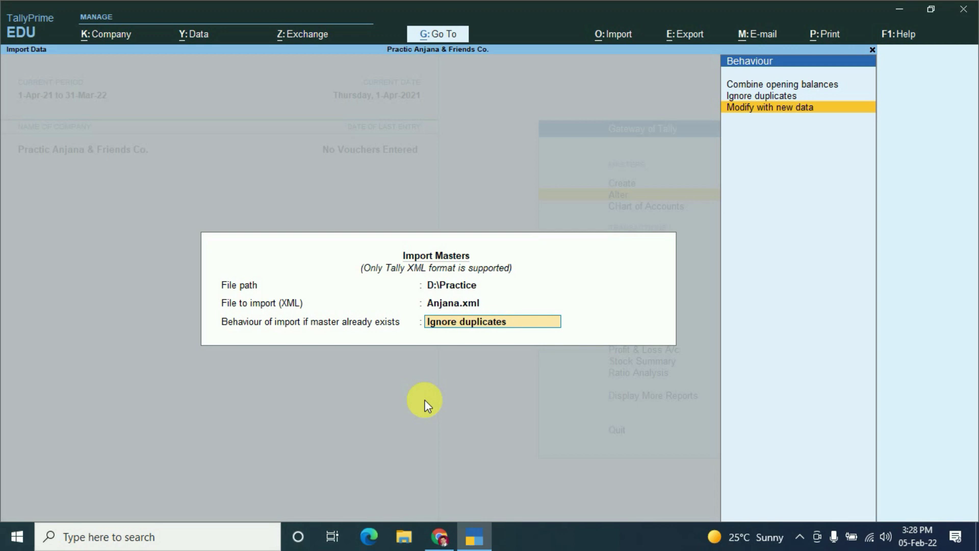
{"action": "key", "text": "Up"}
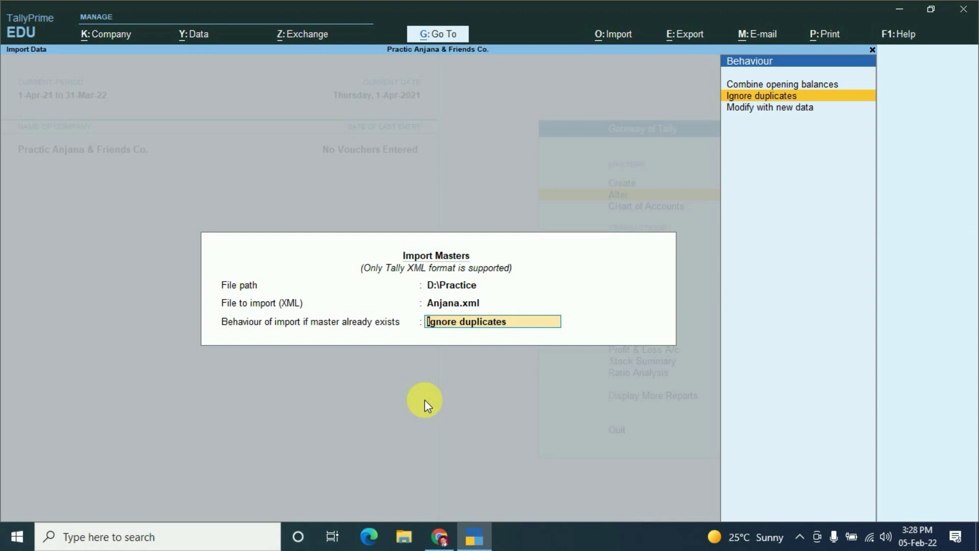
{"action": "key", "text": "Return"}
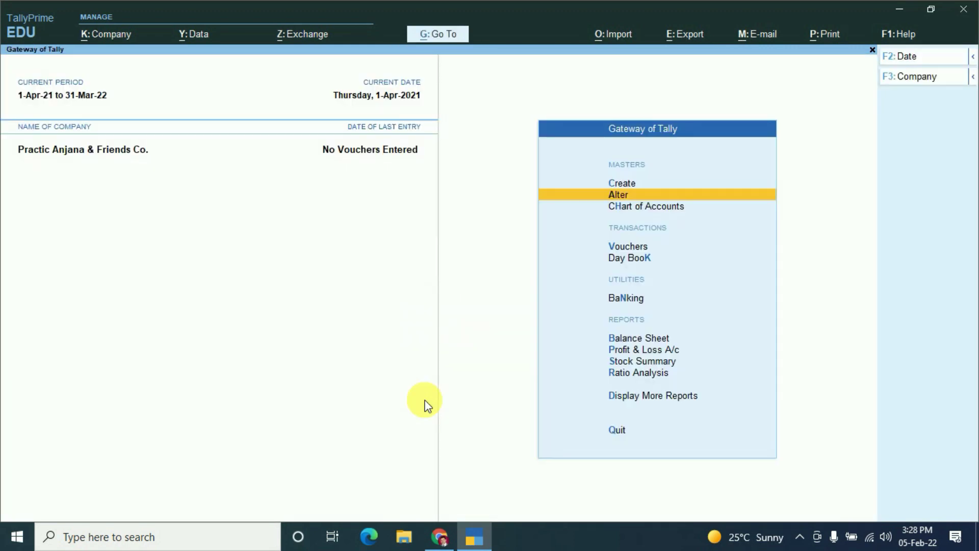
Check the imported ledgers and stock items in the master alteration lists, and return to the Gateway of Tally
{"action": "key", "text": "Return"}
{"action": "key", "text": "Down"}
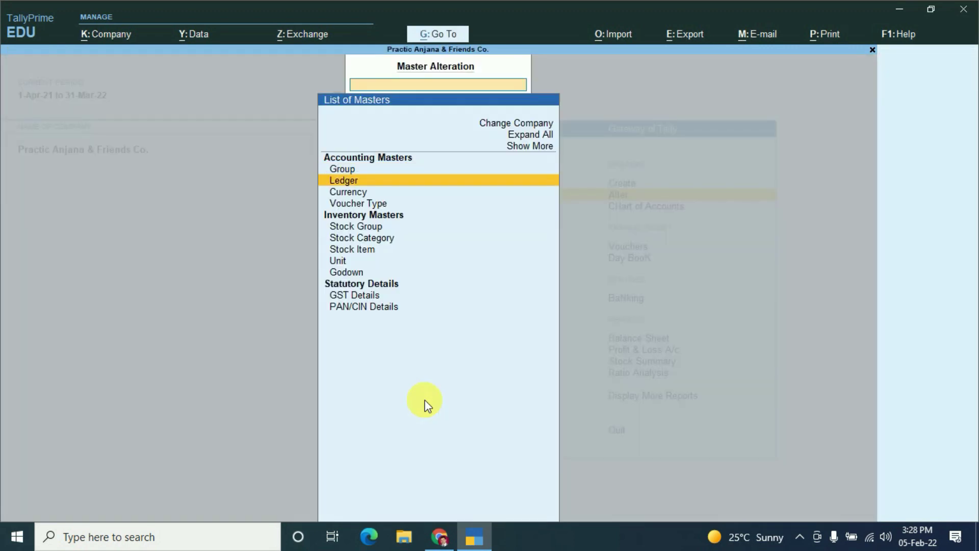
{"action": "key", "text": "Return"}
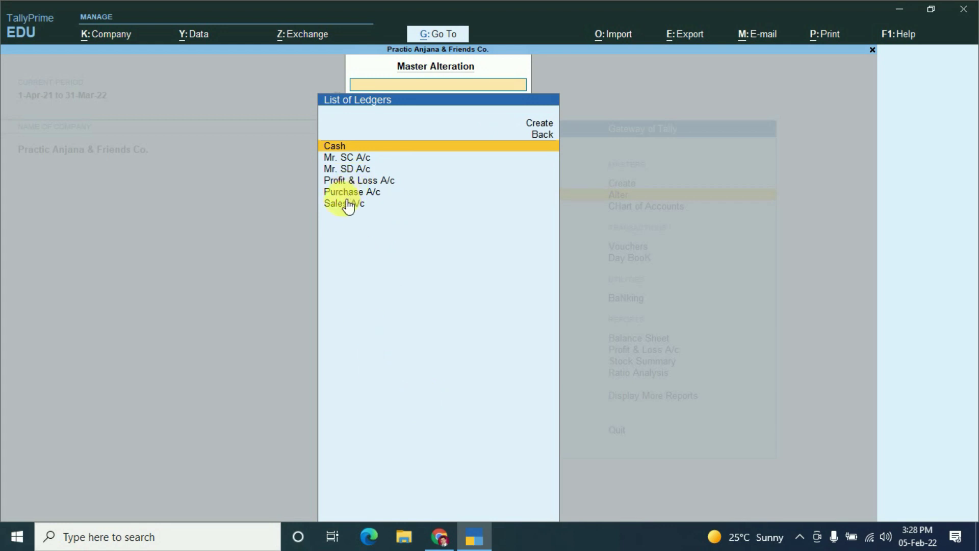
{"action": "key", "text": "Escape"}
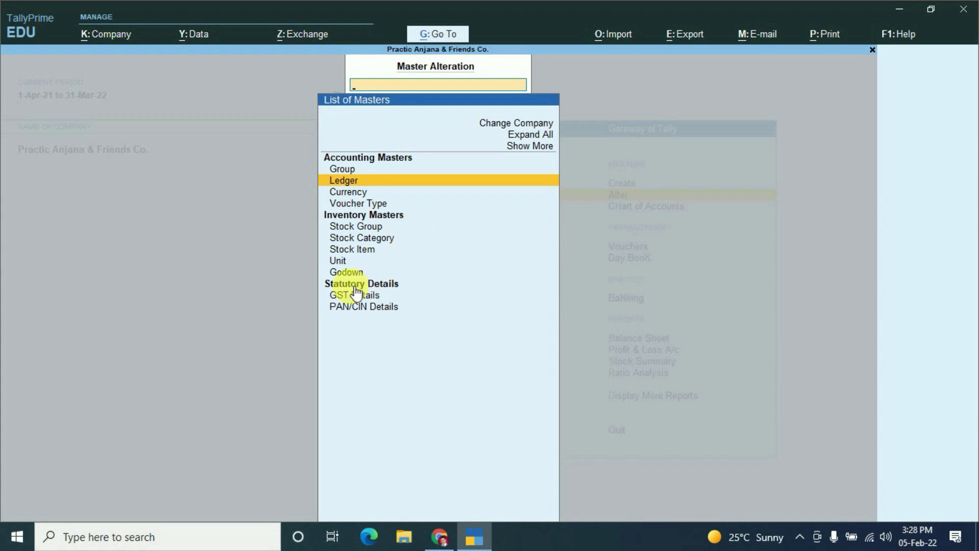
{"action": "left_click", "coordinate": [360, 251]}
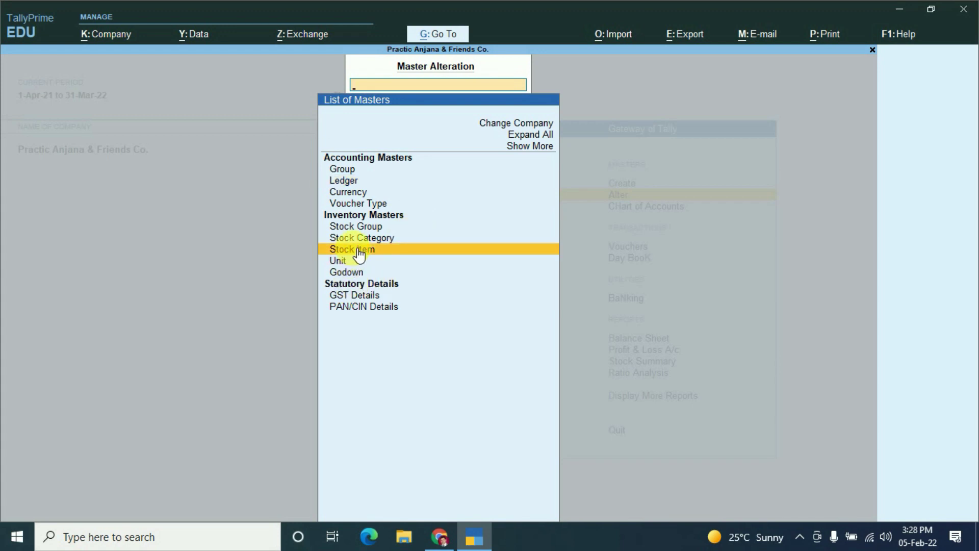
{"action": "left_click", "coordinate": [360, 251]}
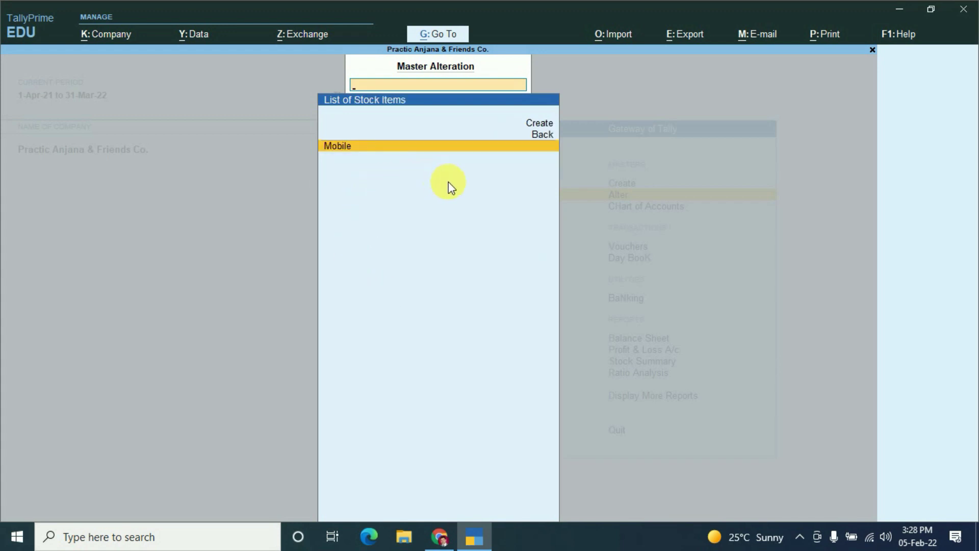
{"action": "key", "text": "Escape"}
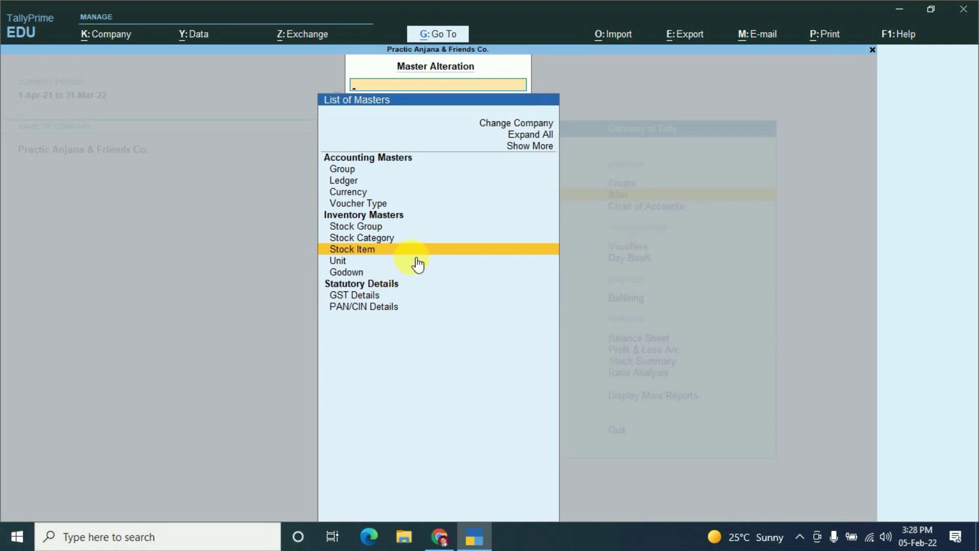
{"action": "key", "text": "Escape"}
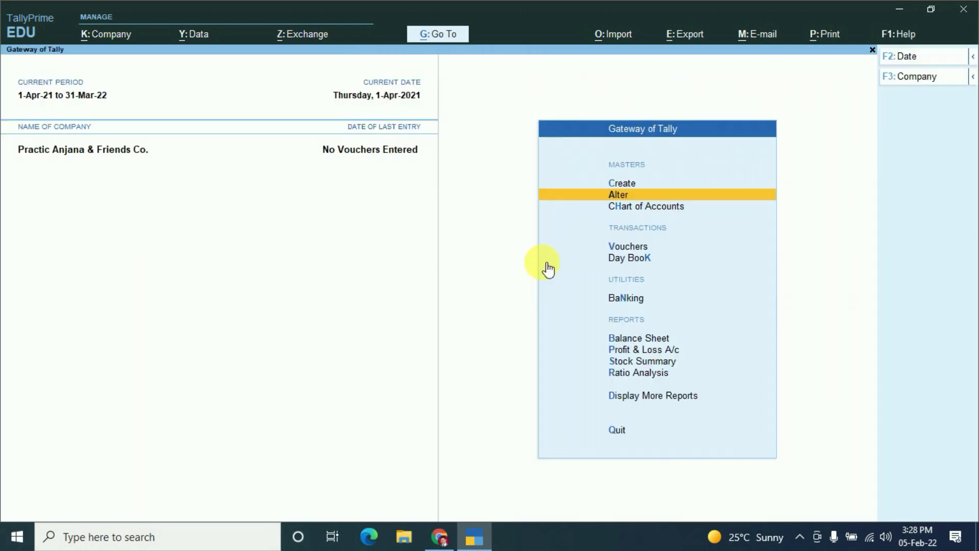